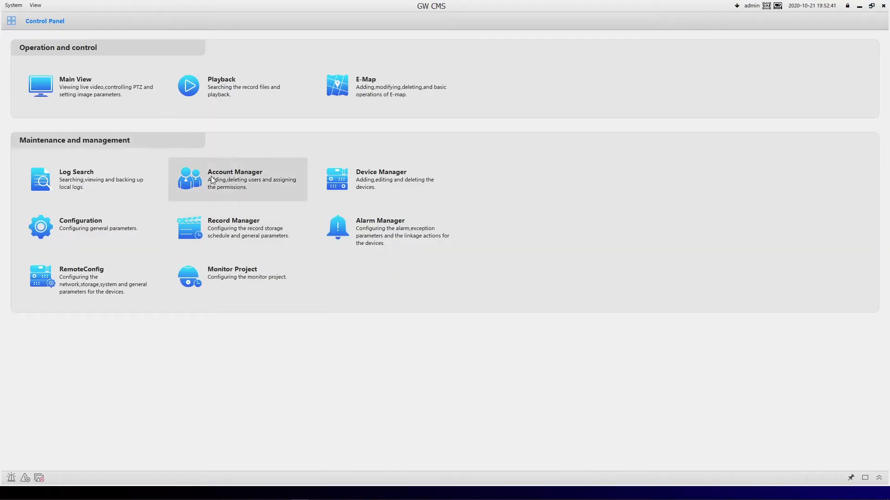
# - In Account Manager, change the admin account's password by entering the old, new and confirmation passwords
pyautogui.click(238, 181)
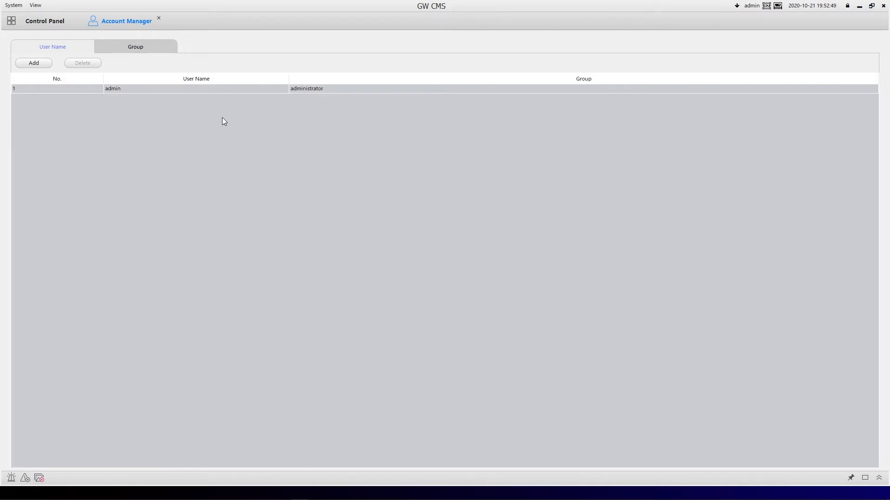
pyautogui.doubleClick(218, 89)
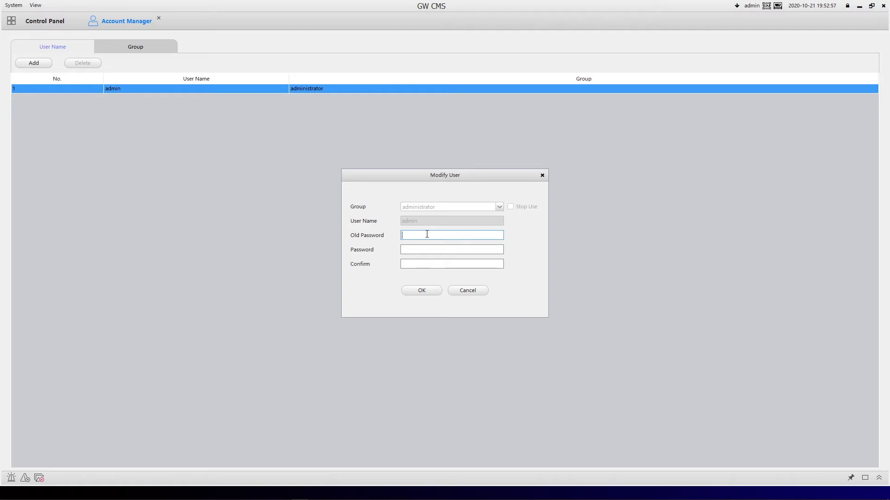
pyautogui.write('admin1')
pyautogui.write('admin1234admin1234')
pyautogui.click(429, 293)
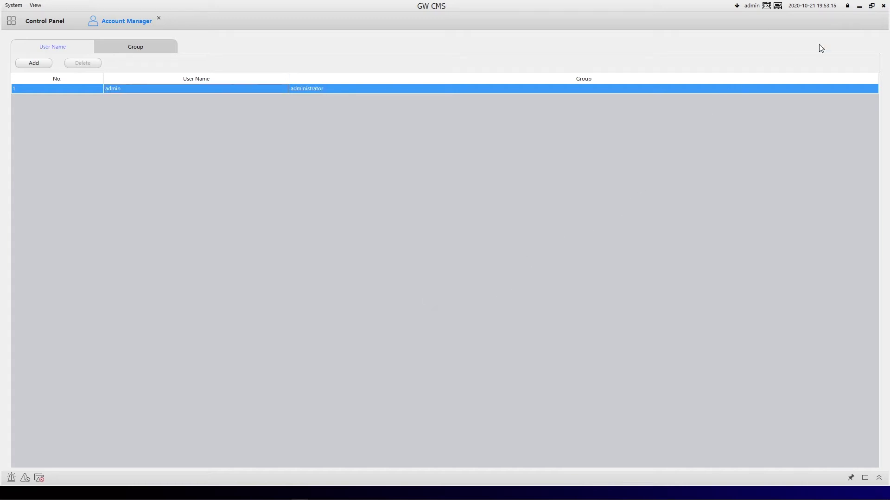
# - Log out of GW CMS from the title-bar lock, confirming with the account password
pyautogui.click(883, 5)
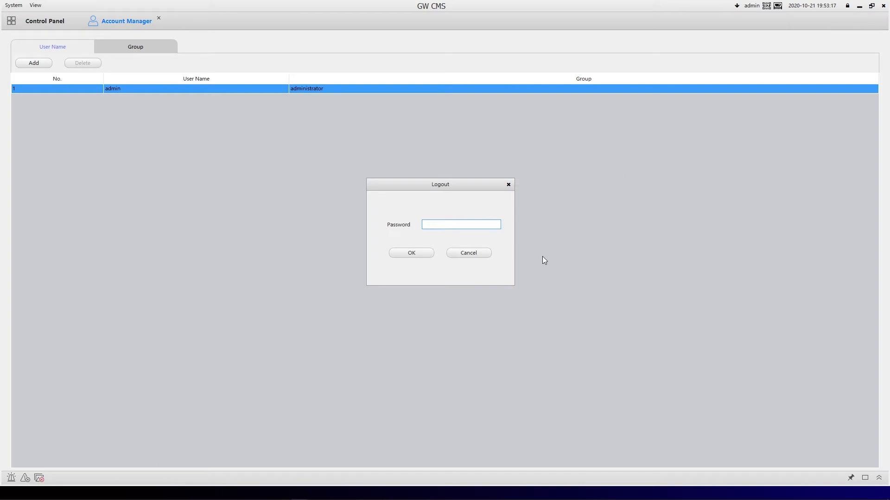
pyautogui.write('admin1234')
pyautogui.click(408, 254)
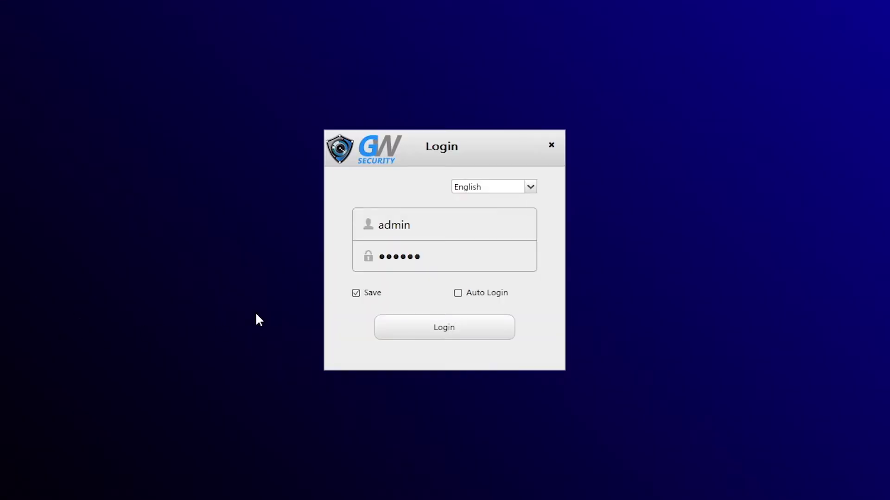
# - Log back in as admin, replacing the saved password with the new one
pyautogui.doubleClick(431, 257)
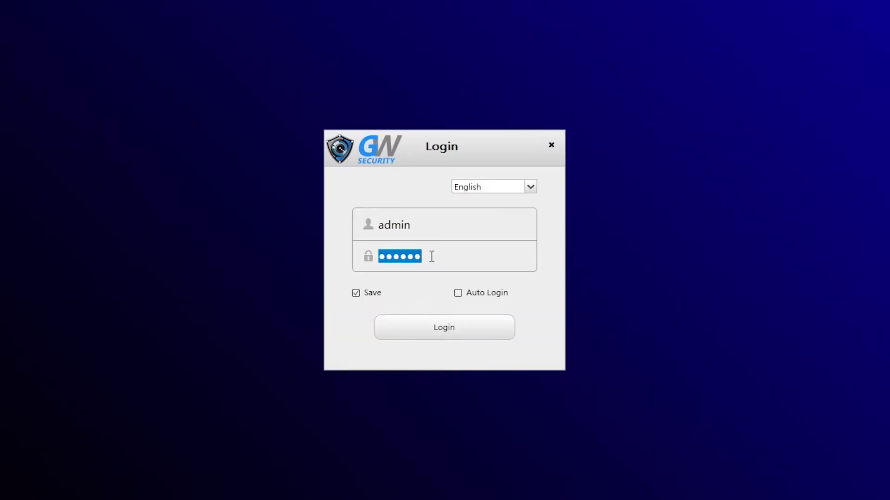
pyautogui.write('123456789')
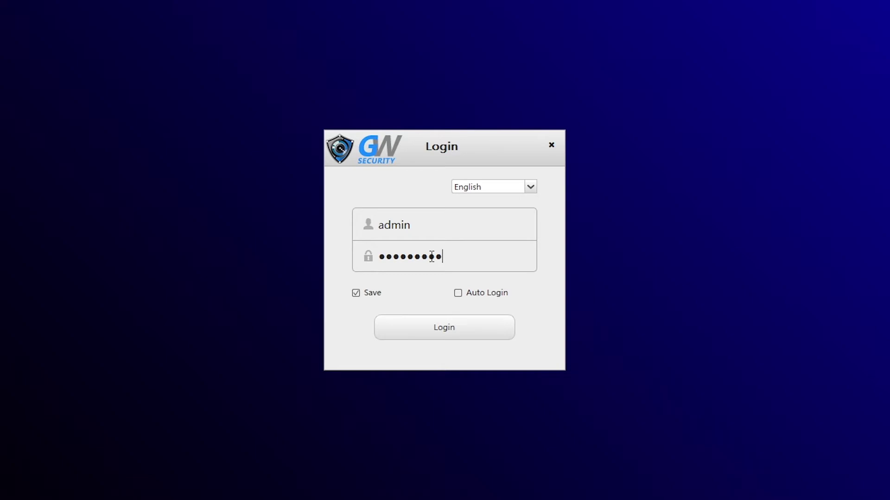
pyautogui.press('Return')
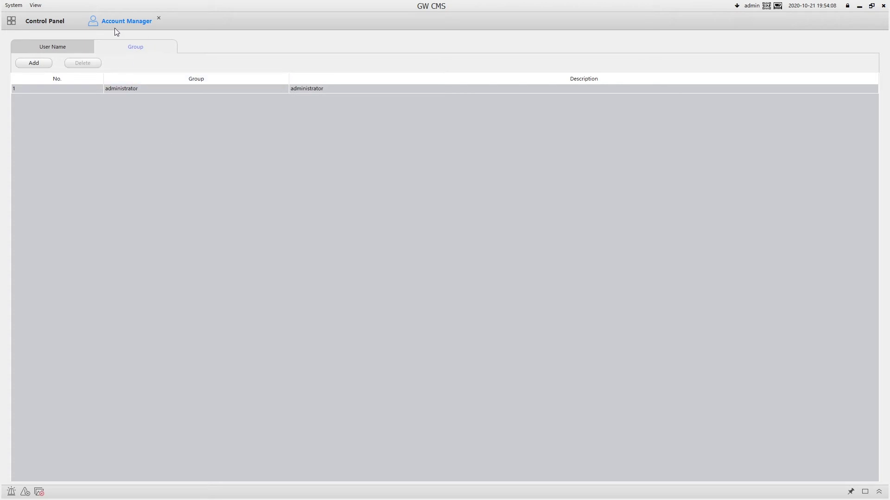
pyautogui.click(78, 45)
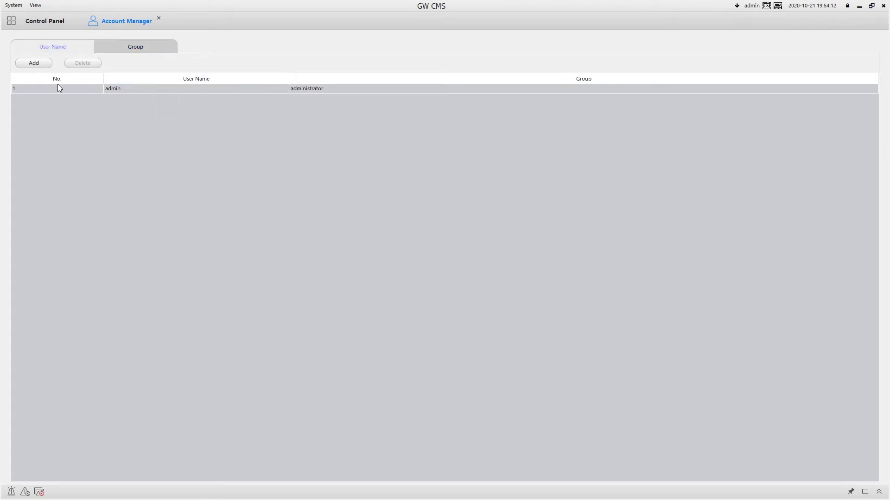
pyautogui.click(37, 64)
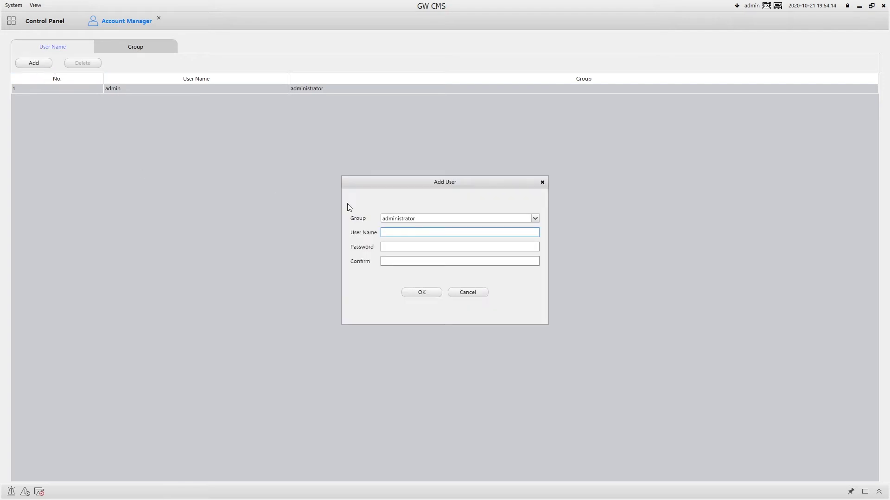
pyautogui.click(443, 219)
pyautogui.click(441, 227)
pyautogui.click(415, 260)
pyautogui.click(471, 291)
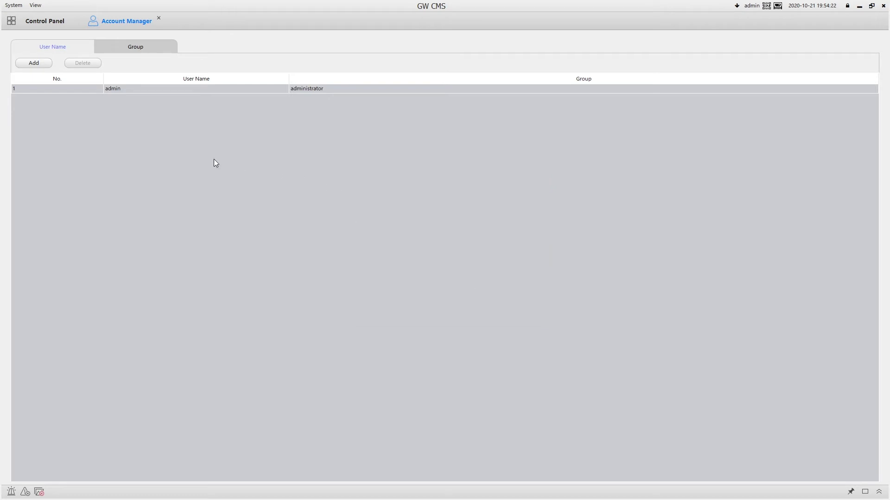
pyautogui.click(158, 49)
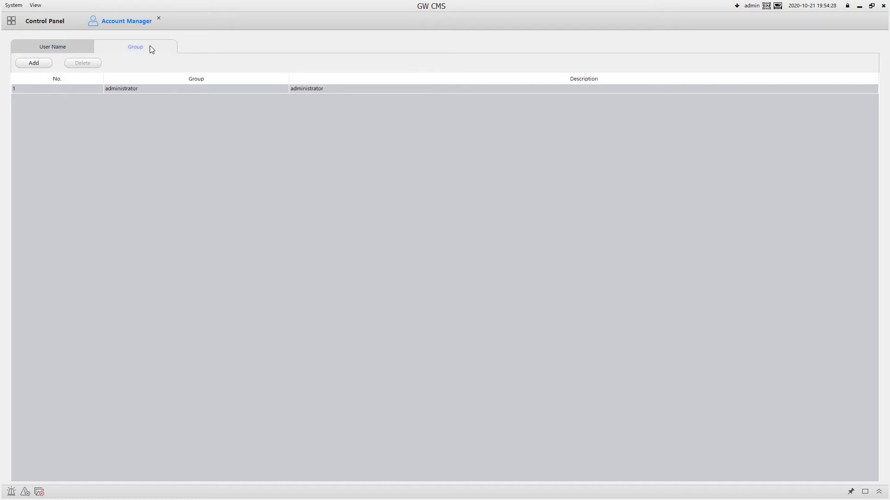
# - Add a new group named Manager and untick its Alarm Manager right
pyautogui.click(40, 63)
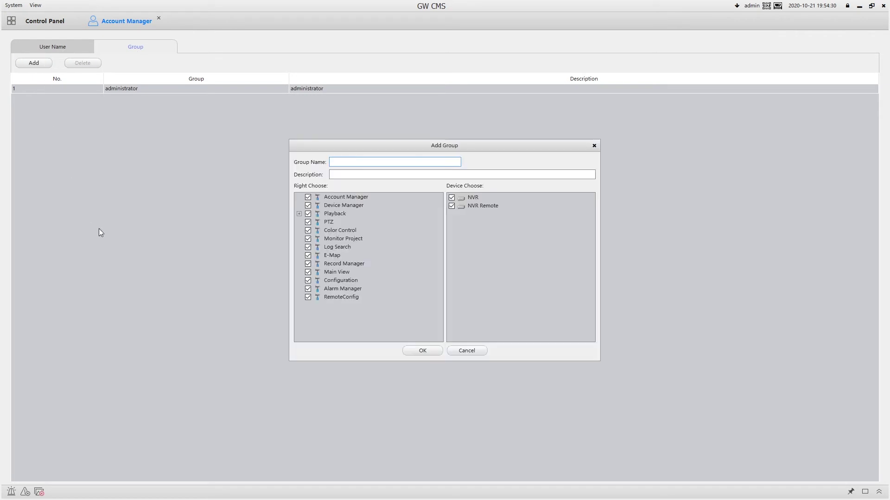
pyautogui.write('Manager')
pyautogui.click(308, 290)
# - Untick every remaining right from Account Manager to Main View, keeping only Playback granted
pyautogui.click(308, 197)
pyautogui.click(307, 206)
pyautogui.click(308, 222)
pyautogui.click(308, 231)
pyautogui.click(308, 239)
pyautogui.click(308, 247)
pyautogui.click(308, 255)
pyautogui.click(308, 263)
pyautogui.click(308, 272)
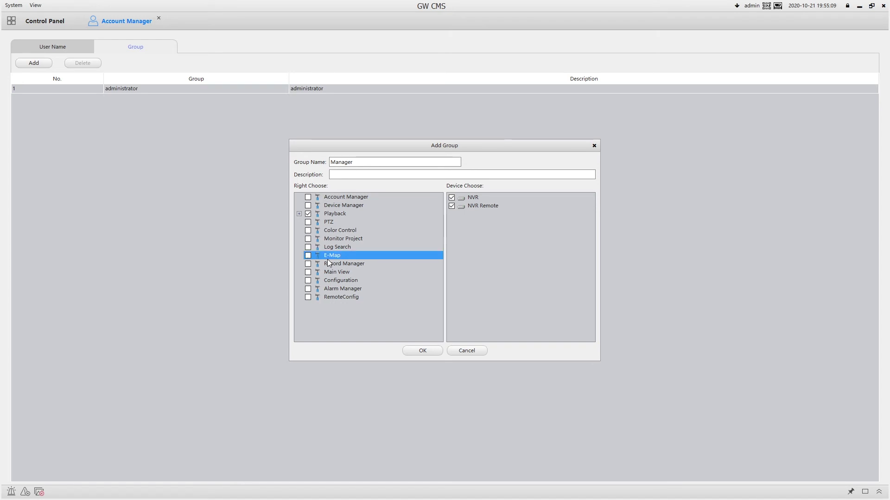
pyautogui.click(337, 215)
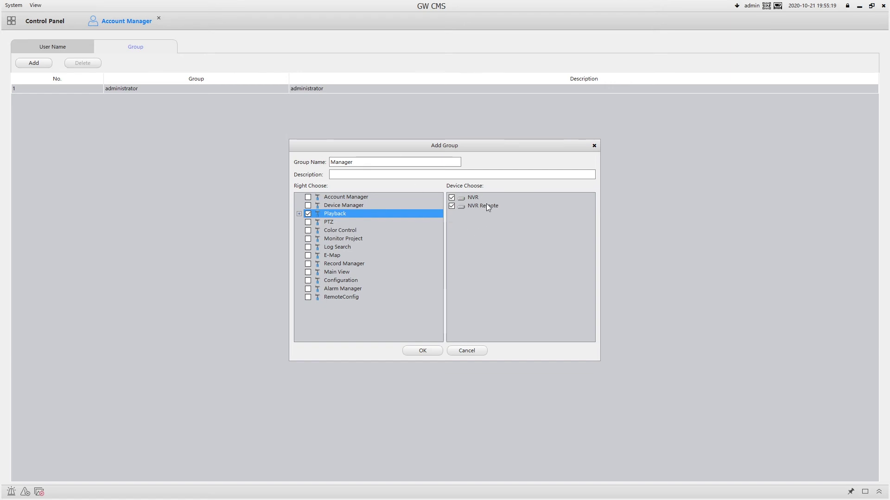
# - Set the group's devices so NVR stays ticked and NVR Remote is unticked
pyautogui.click(474, 199)
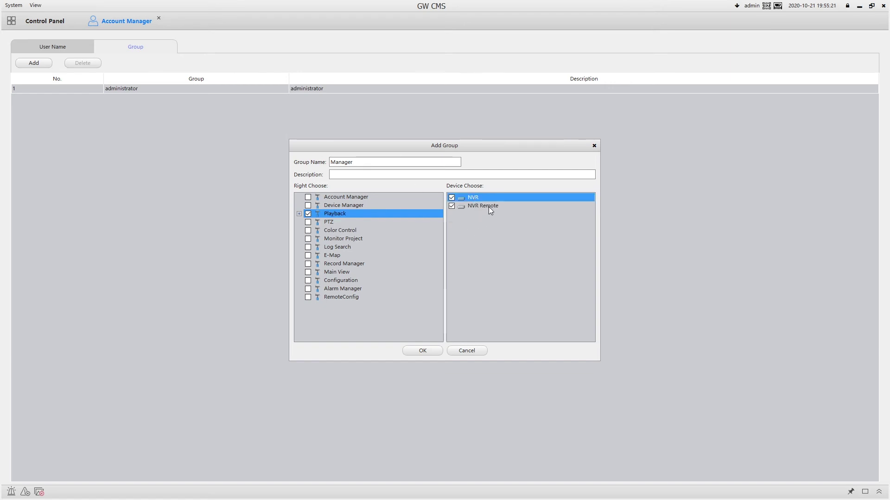
pyautogui.click(491, 208)
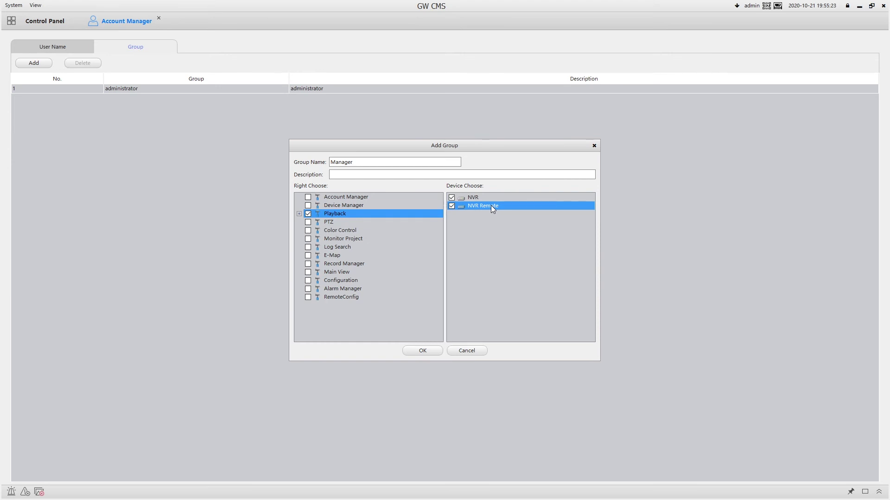
pyautogui.click(489, 198)
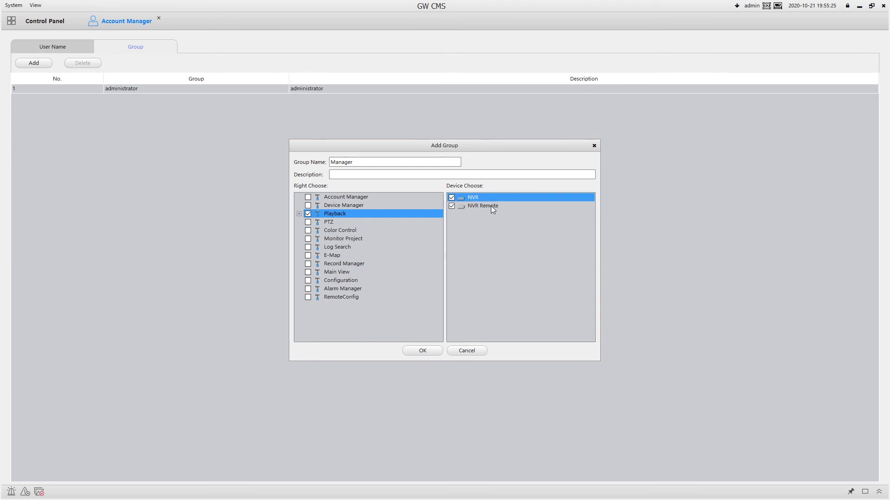
pyautogui.click(491, 206)
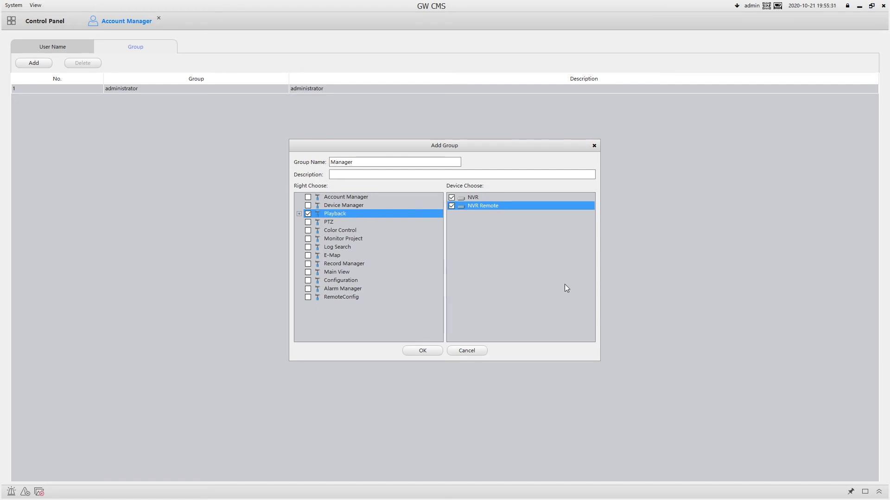
pyautogui.click(451, 207)
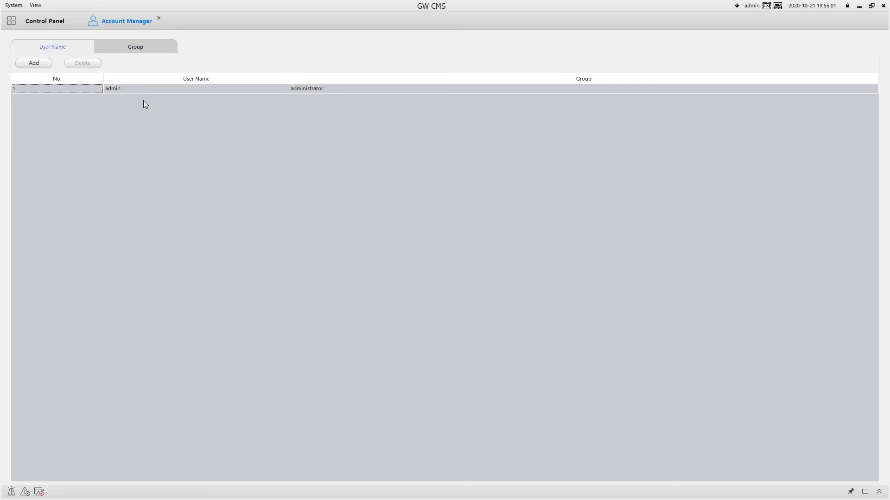
# - Save the Manager group and start a new user assigned to the Manager group
pyautogui.click(140, 46)
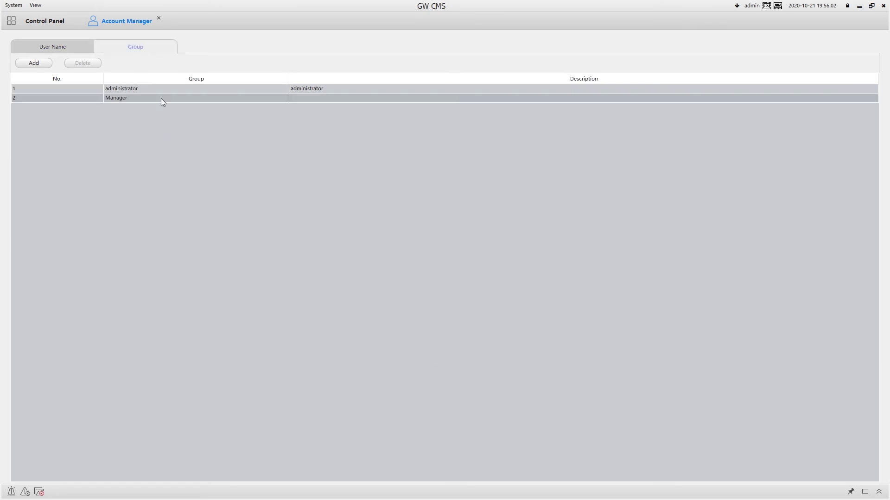
pyautogui.click(59, 49)
pyautogui.click(41, 62)
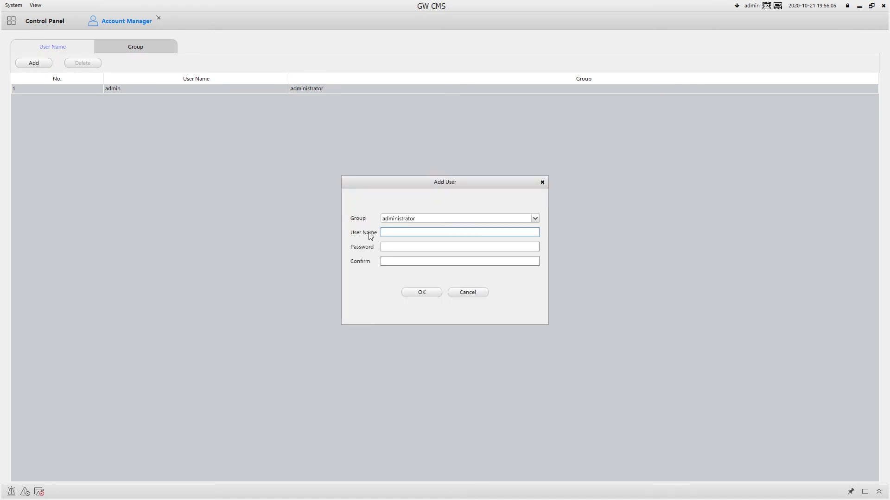
pyautogui.click(411, 219)
pyautogui.click(404, 234)
pyautogui.click(404, 231)
# - Enter the test user's name and password, then create the user
pyautogui.write('Test123456')
pyautogui.press('Tab')
pyautogui.write('123456')
pyautogui.click(432, 291)
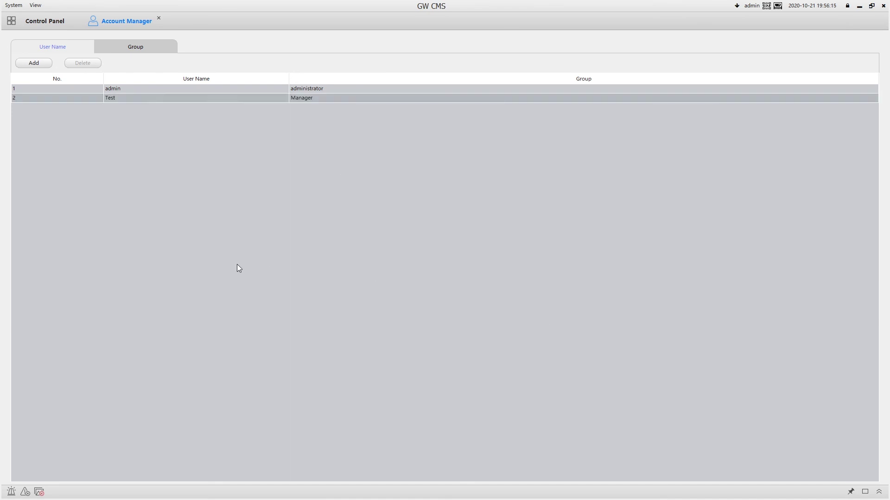
pyautogui.click(302, 98)
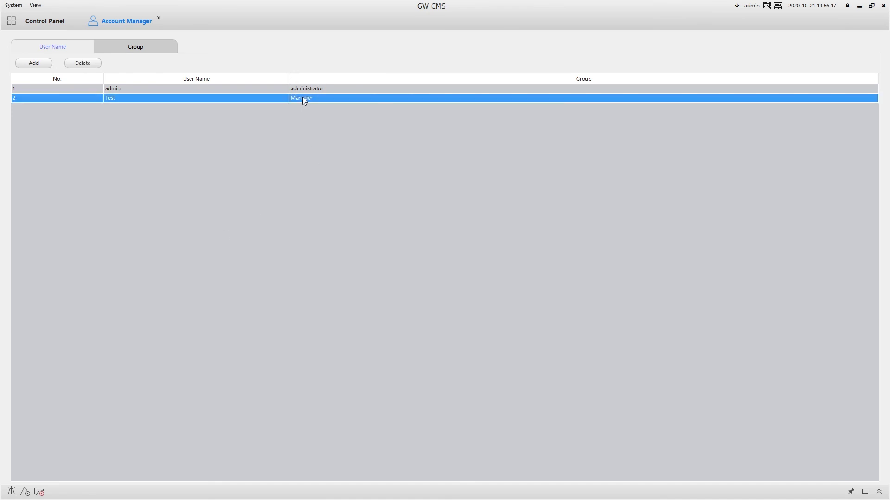
pyautogui.click(140, 45)
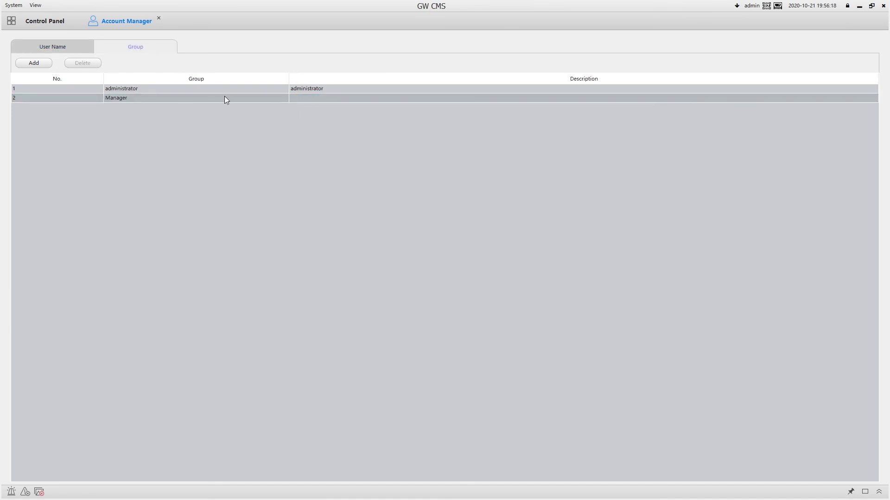
# - Review the Manager group's settings and close them without changes
pyautogui.click(142, 100)
pyautogui.doubleClick(142, 99)
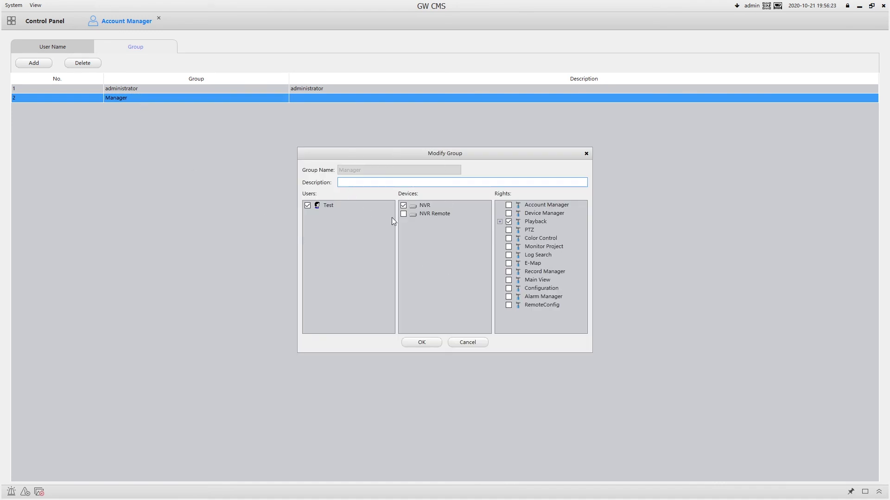
pyautogui.click(477, 342)
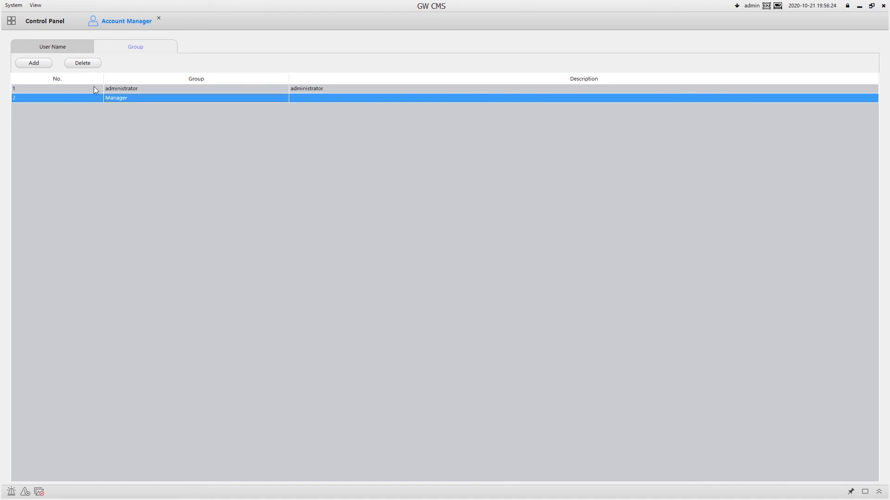
# - Check the Test user's settings, then delete the Test user and confirm the deletion
pyautogui.click(59, 55)
pyautogui.doubleClick(163, 99)
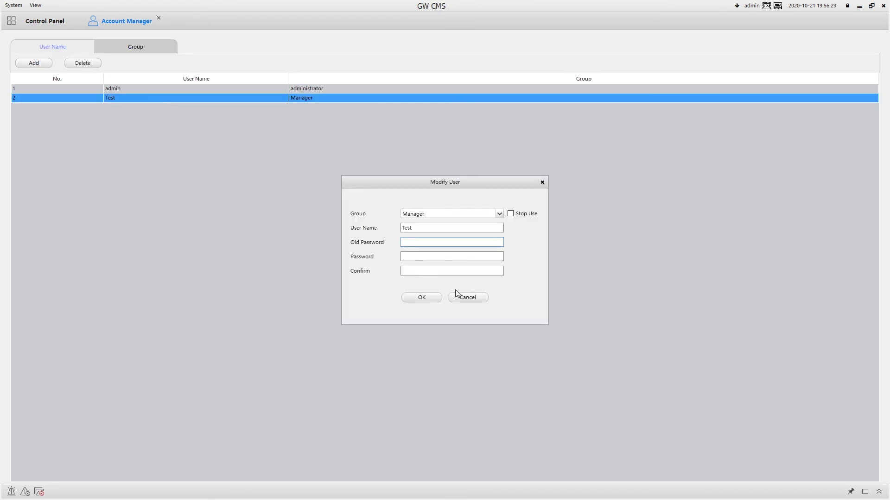
pyautogui.click(457, 298)
pyautogui.click(86, 64)
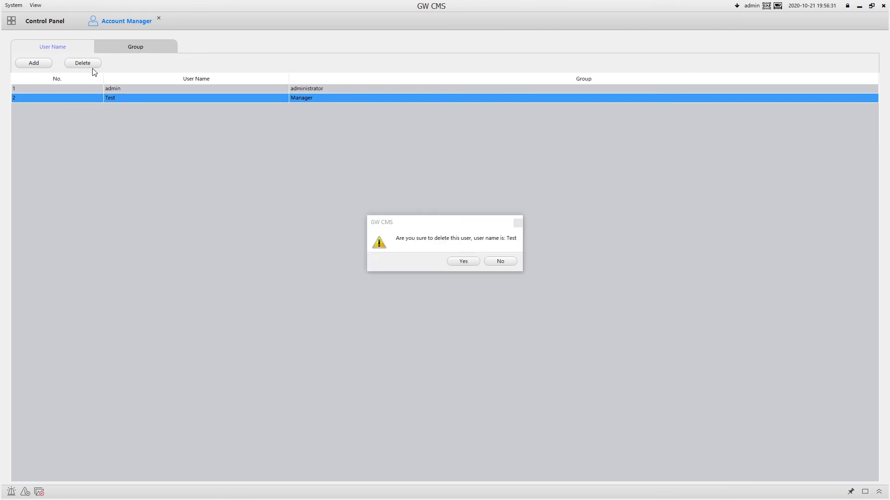
pyautogui.click(463, 262)
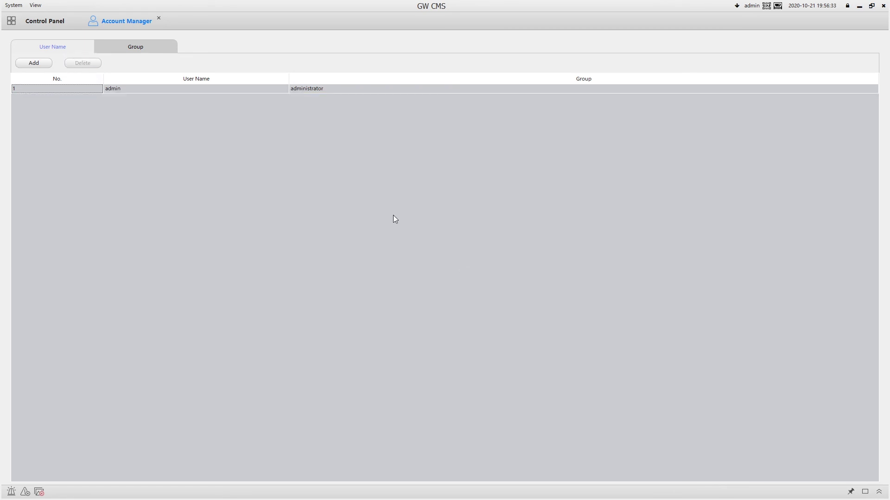